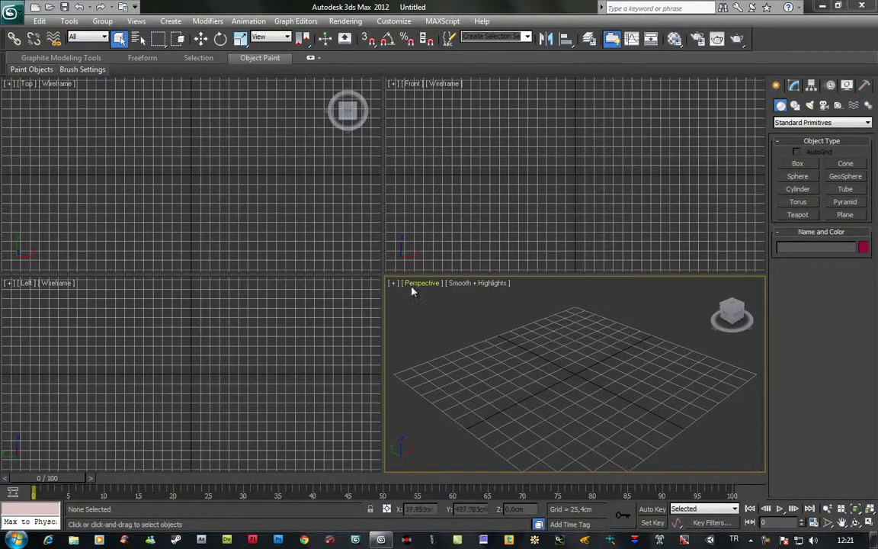
Step: Maximize the Perspective viewport so it fills the whole workspace
key("alt+w")
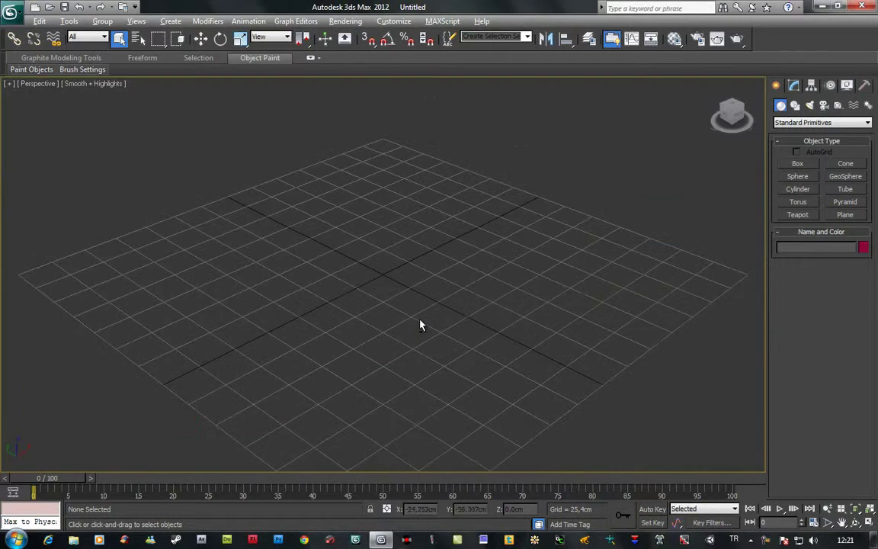
Step: Draw a circle spline of 76,2cm radius centred at the grid origin
left_click(795, 105)
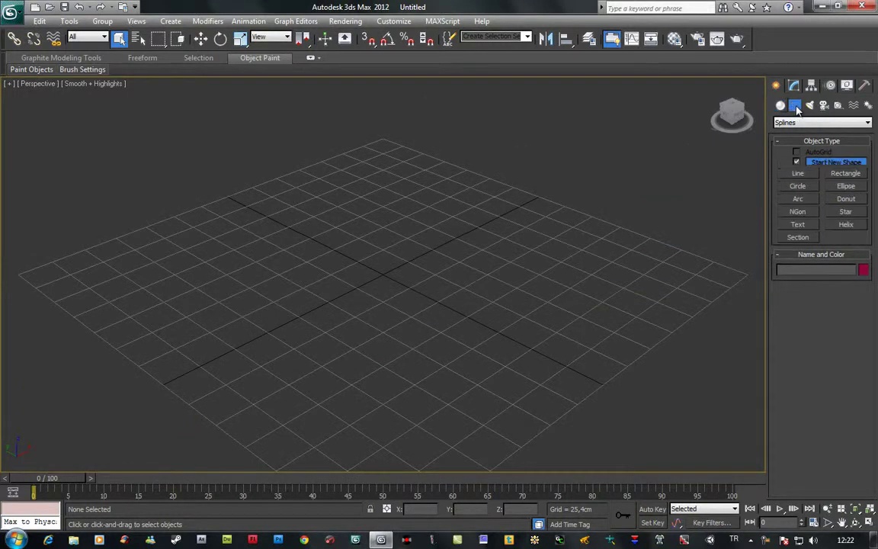
left_click(798, 186)
left_click_drag(381, 272, 462, 316)
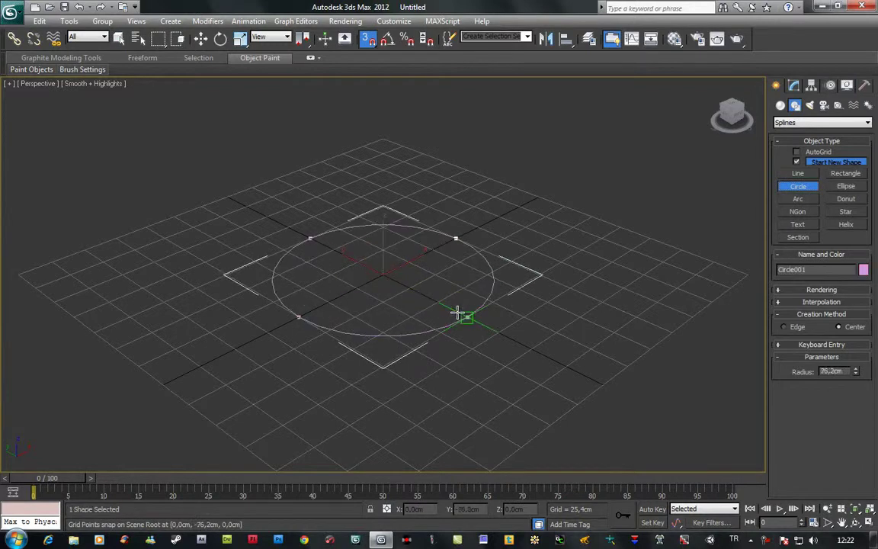
middle_click_drag(385, 220, 447, 288)
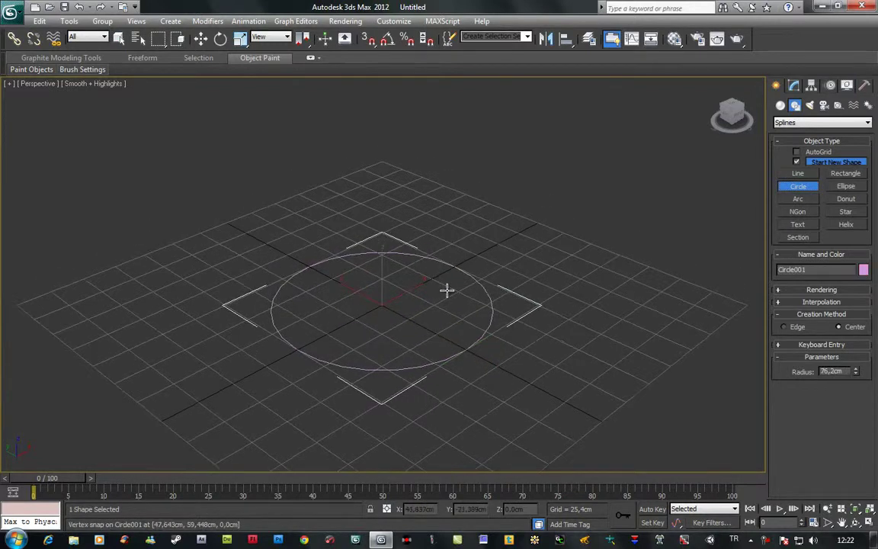
Step: Convert Circle001 to an editable spline
left_click(794, 85)
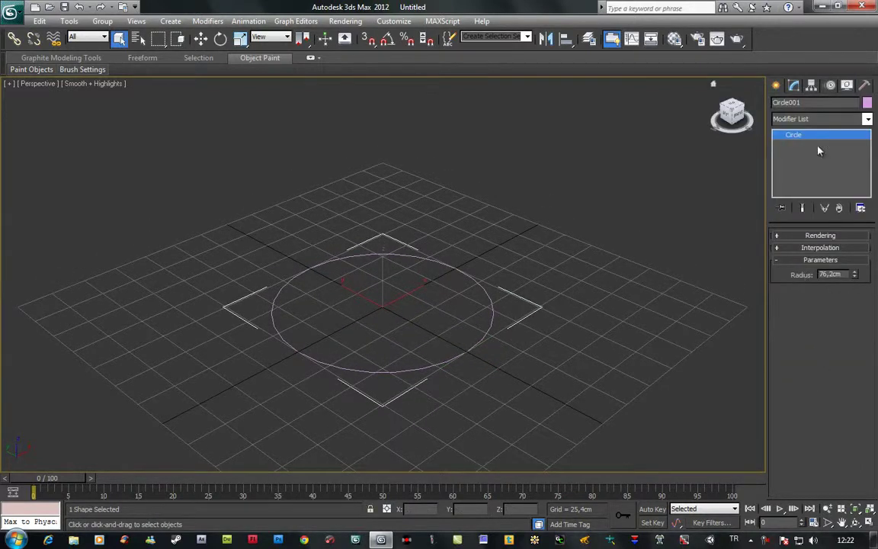
right_click(809, 137)
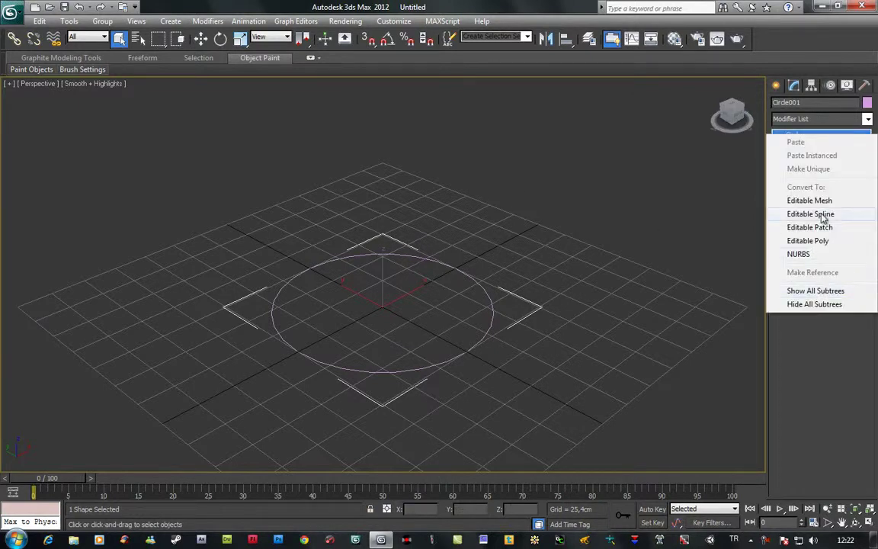
left_click(811, 214)
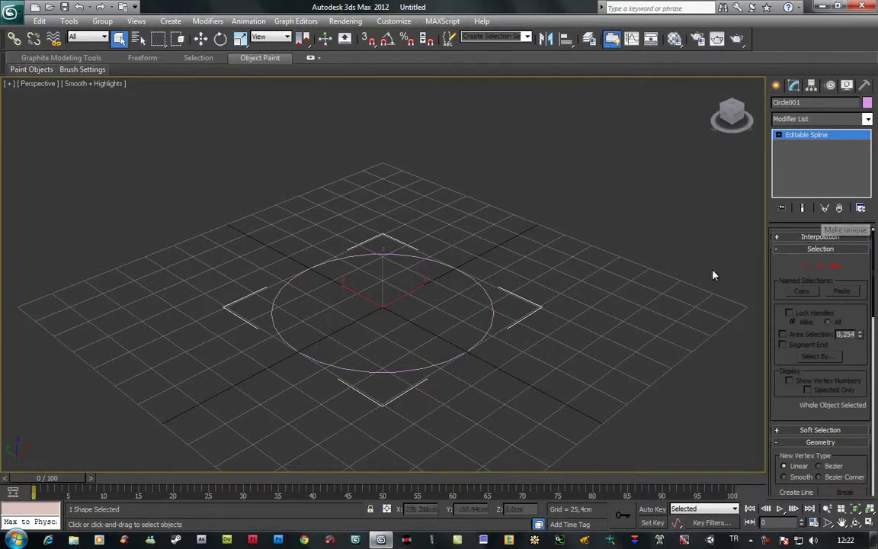
Step: Scale Circle001 down to about 81%
middle_click_drag(713, 274, 630, 343, "alt")
key("r")
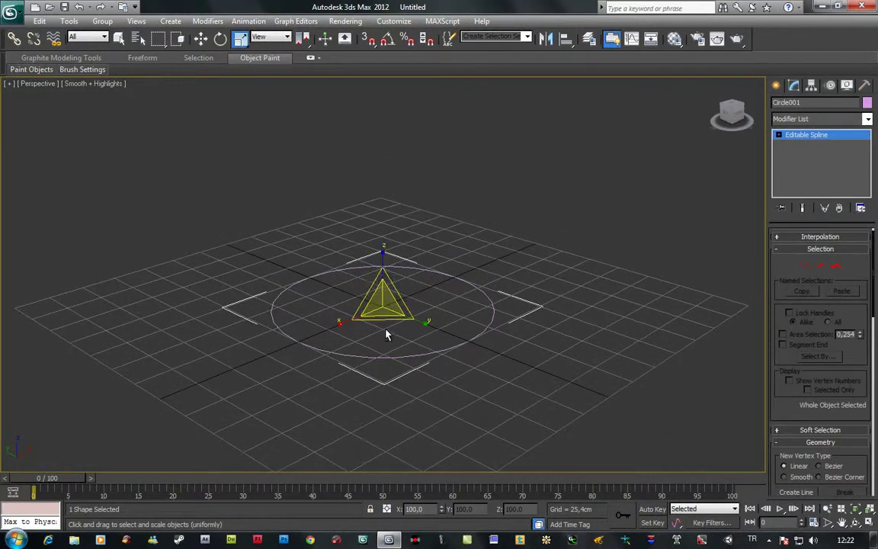
left_click_drag(384, 315, 382, 306)
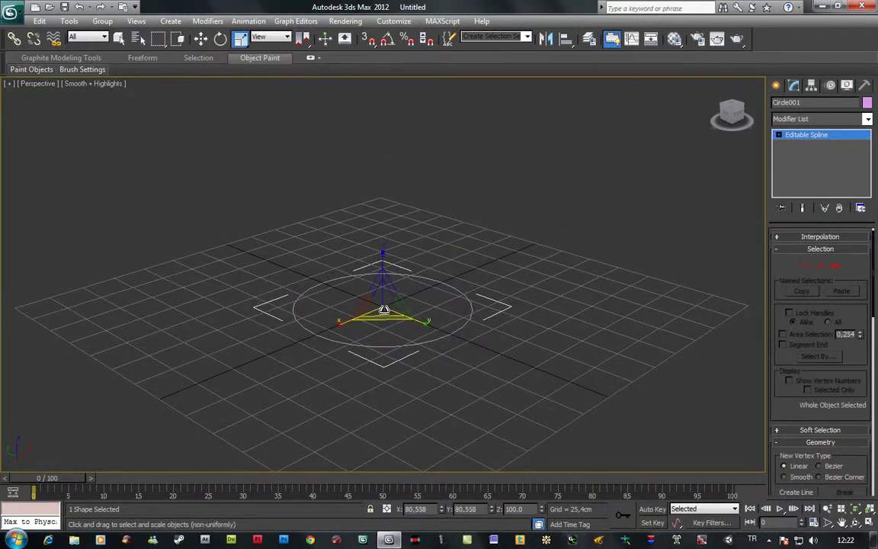
Step: In the Left view, Shift-copy the circle upward to make Circle002 about 73,8cm above
key("alt+w")
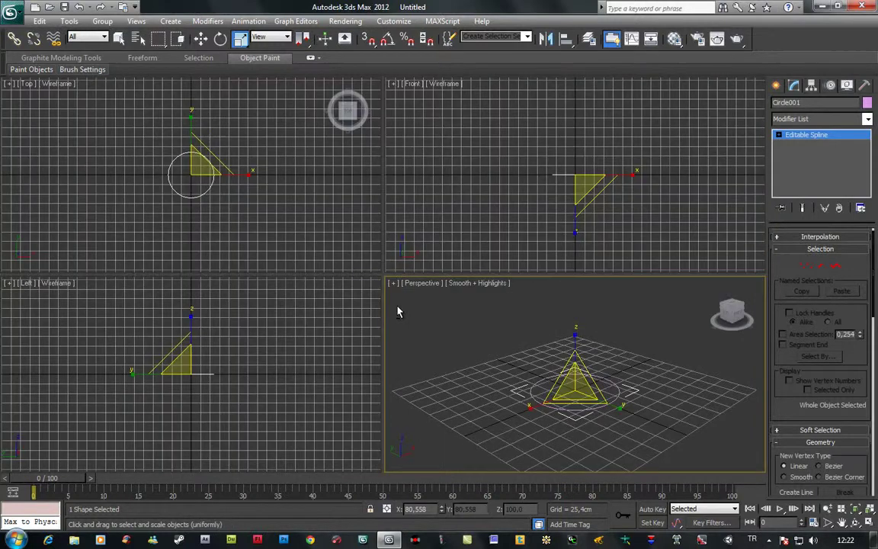
right_click(353, 377)
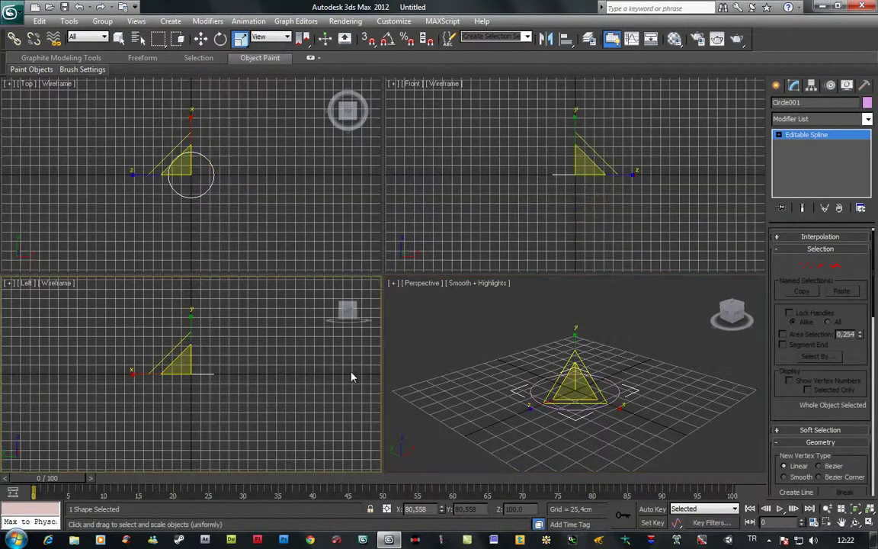
key("w")
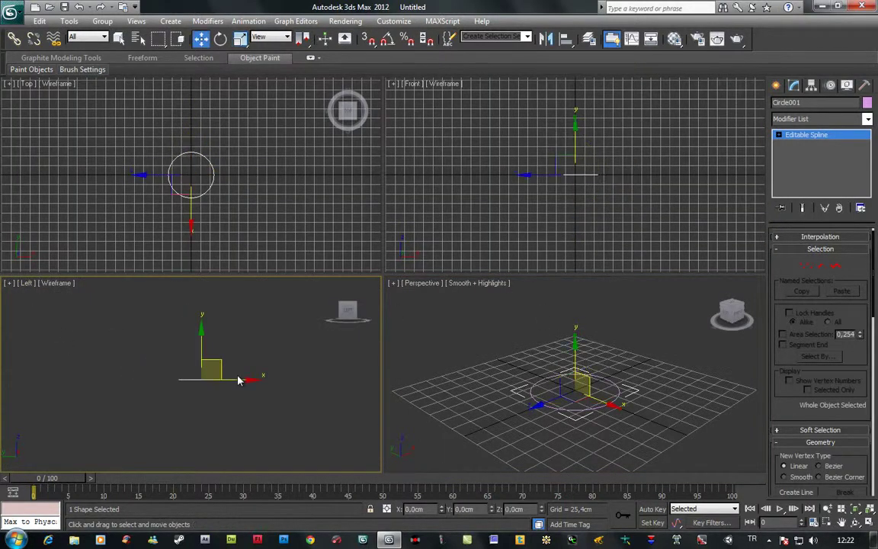
middle_click_drag(230, 391, 195, 372)
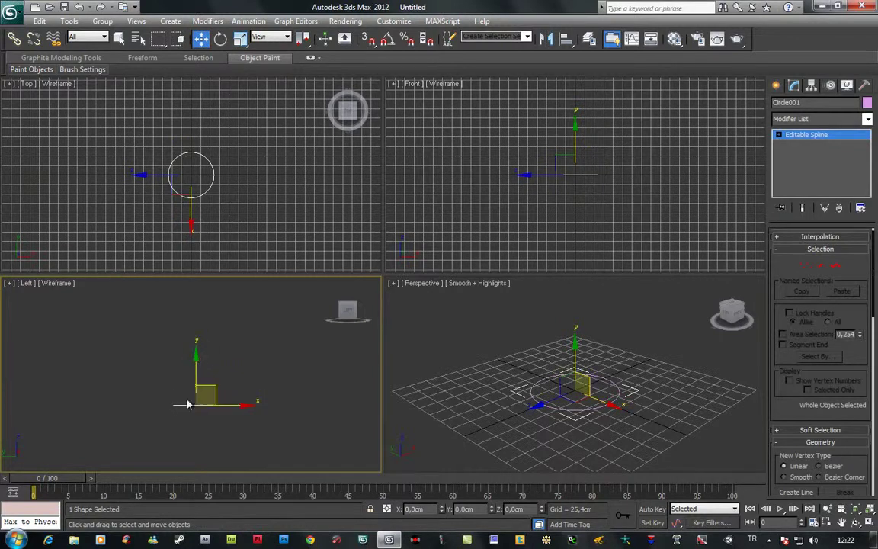
scroll(195, 372, "down", 2)
mouse_move(195, 372)
left_mouse_down("shift")
mouse_move(198, 353)
mouse_move(216, 342)
left_mouse_up("shift")
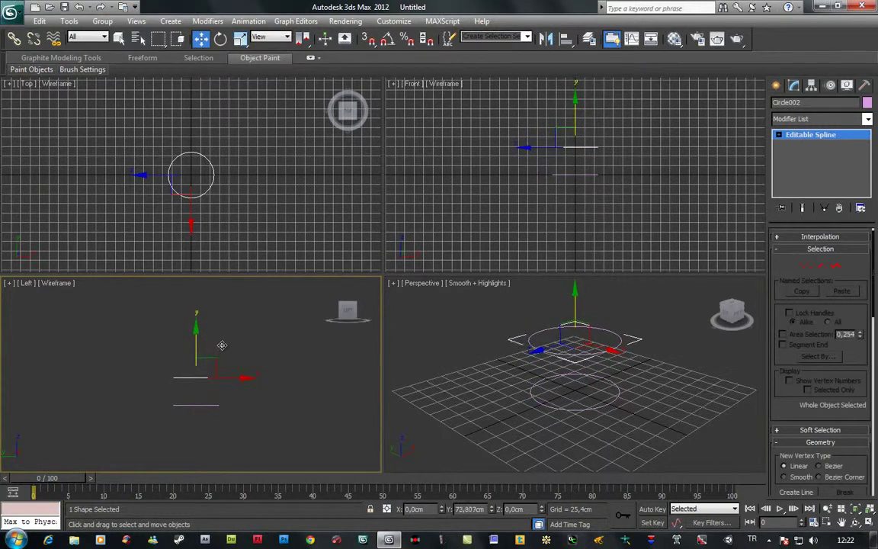
Step: Confirm the Circle002 copy and enlarge it to about 143%
left_click_drag(217, 341, 222, 350, "shift")
left_click(440, 323)
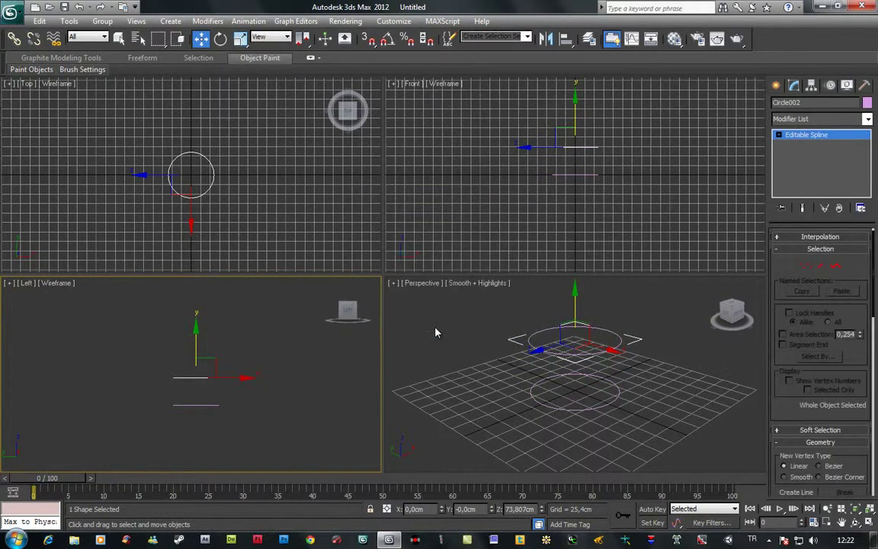
key("e")
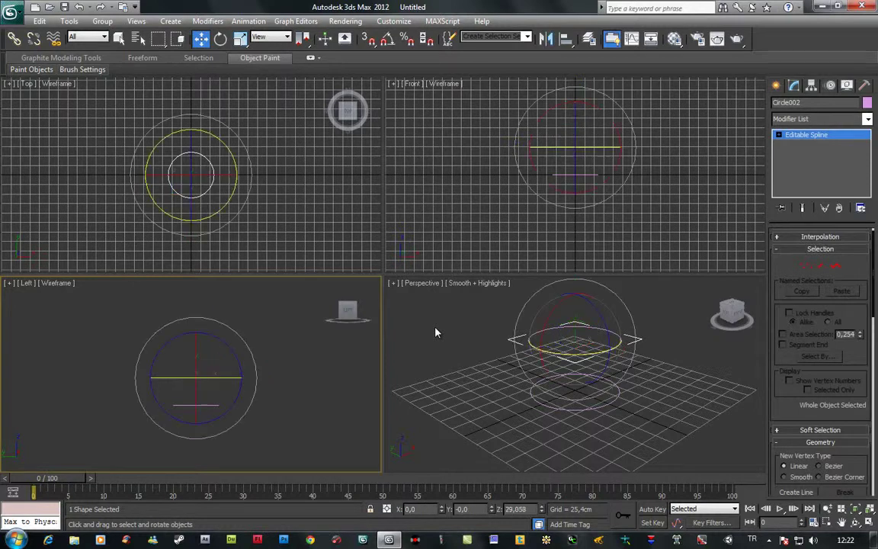
key("r")
left_click(575, 347)
left_click_drag(576, 347, 587, 357)
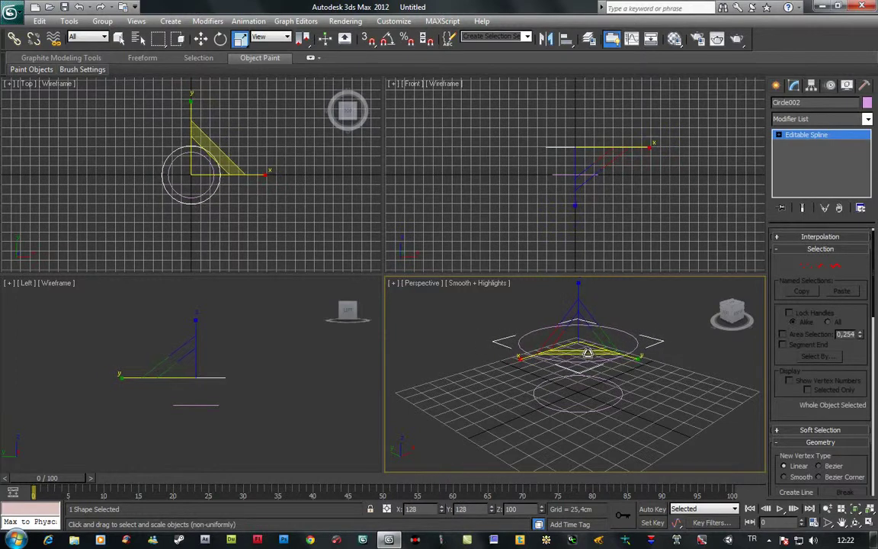
Step: Shift-copy Circle002 upward to create Circle003 at about 139,2cm height
key("w")
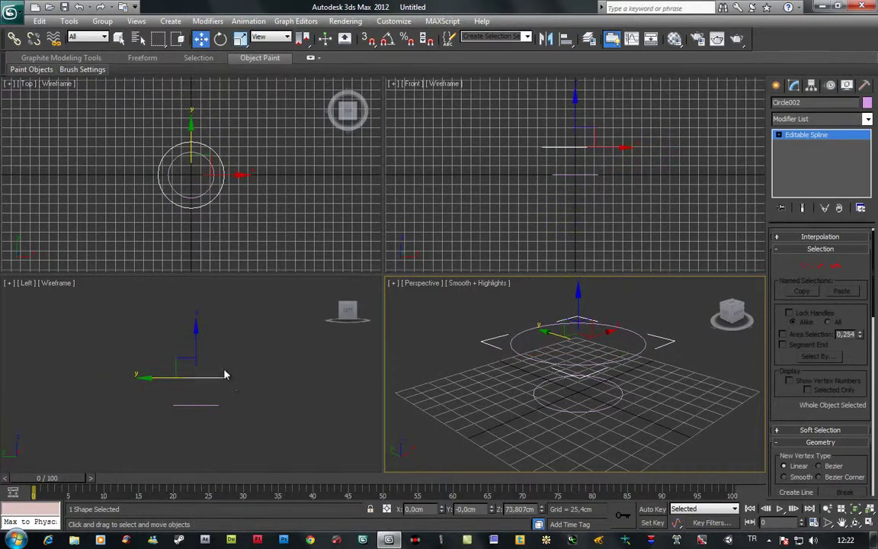
left_click_drag(194, 344, 210, 312, "shift")
left_click(445, 326)
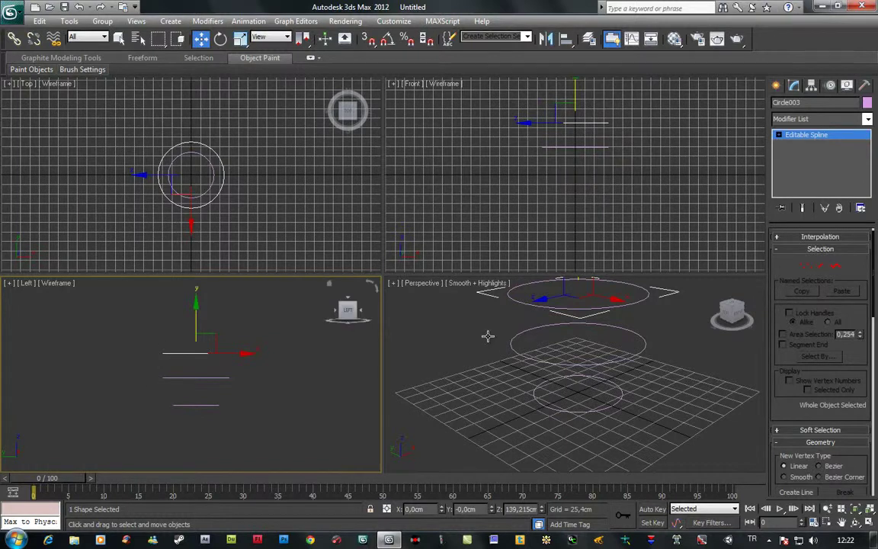
Step: Shrink Circle003 to narrow the third ring
key("e")
key("r")
middle_click_drag(517, 374, 508, 307, "alt")
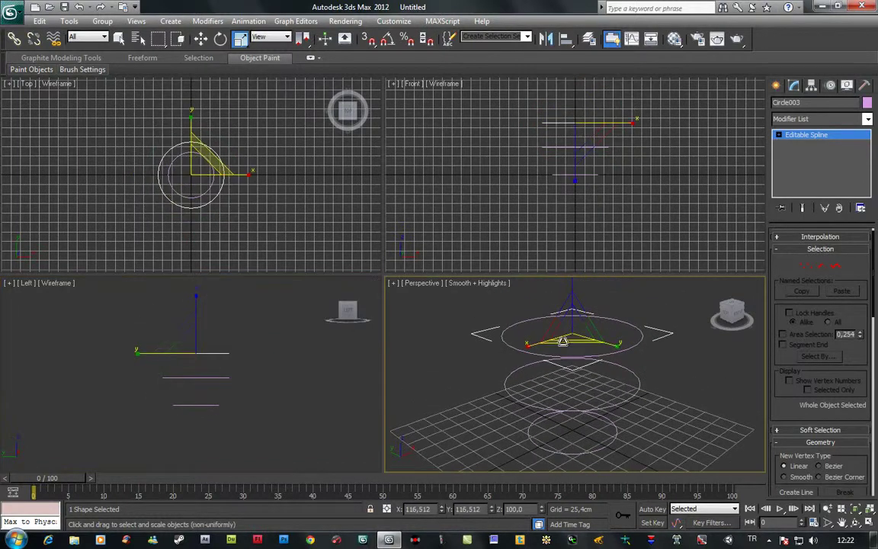
left_click_drag(509, 307, 567, 333)
Step: In the Left view, Shift-copy Circle003 upward to create Circle004 near 201,2cm
key("w")
right_click(181, 345)
left_click_drag(196, 316, 196, 292, "shift")
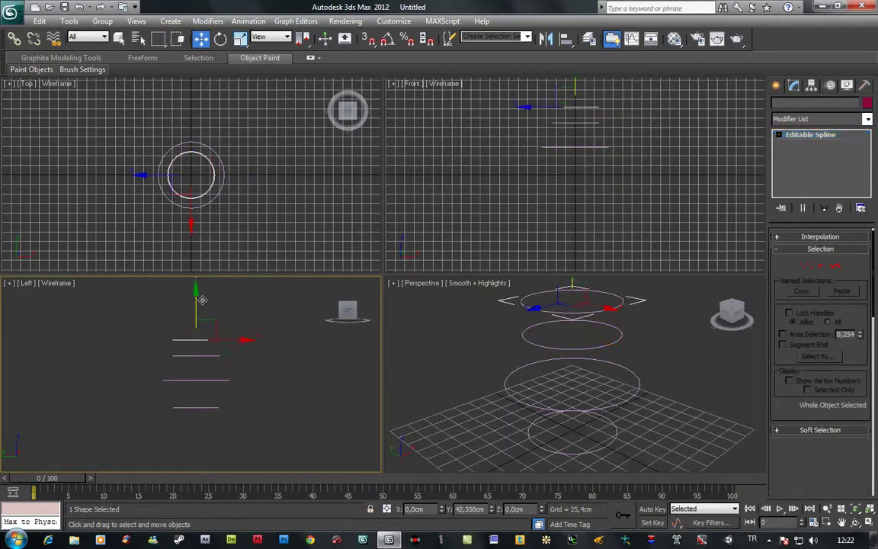
left_click(440, 323)
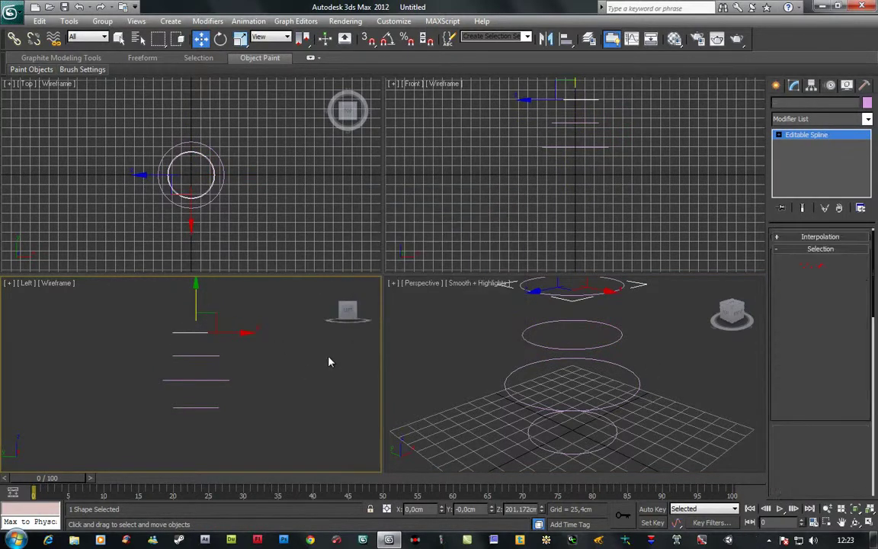
Step: Enlarge Circle004 into a wider top ring, then deselect everything
key("e")
right_click(481, 338)
key("r")
left_click_drag(575, 303, 566, 329)
key("w")
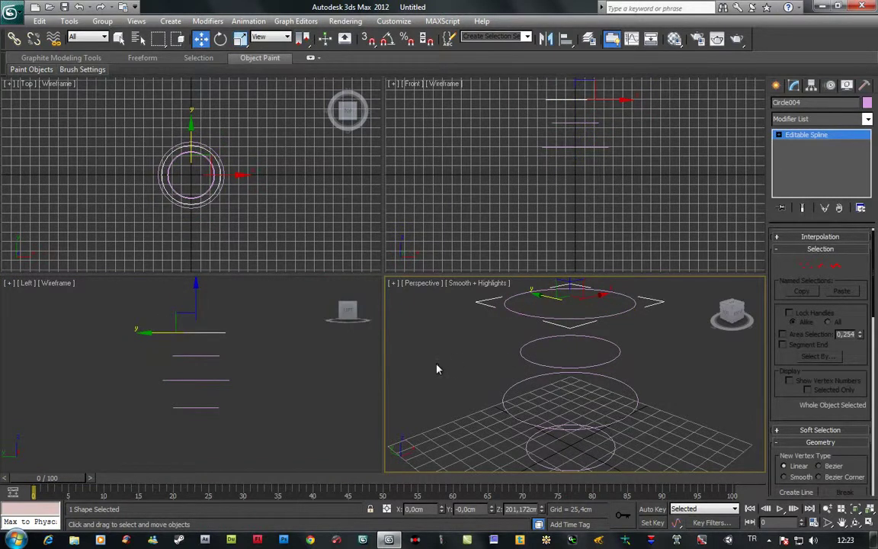
left_click(437, 369)
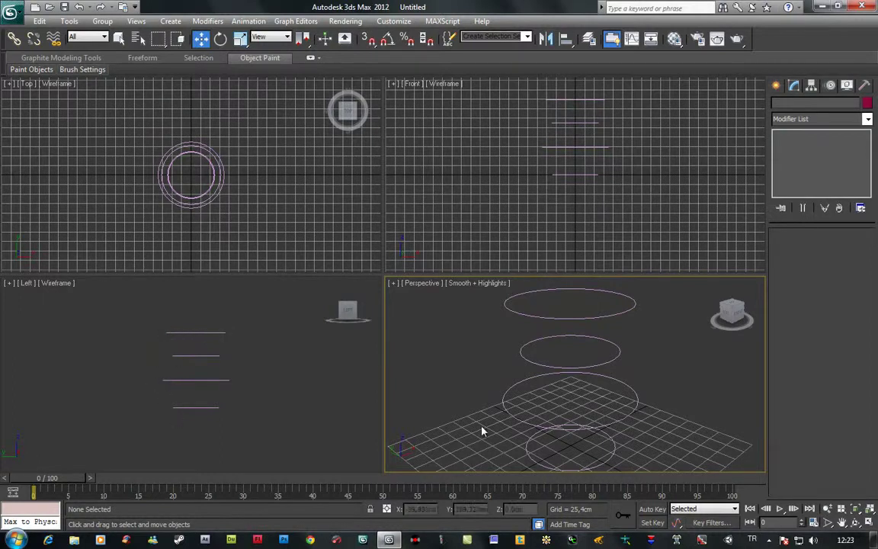
Step: Maximize the Perspective view and box-select all four stacked circles
key("alt+w")
scroll(457, 416, "down", 2)
scroll(426, 431, "up", 2)
scroll(435, 428, "down", 2)
mouse_move(435, 429)
middle_mouse_down("alt")
mouse_move(437, 417)
mouse_move(437, 427)
middle_mouse_up("alt")
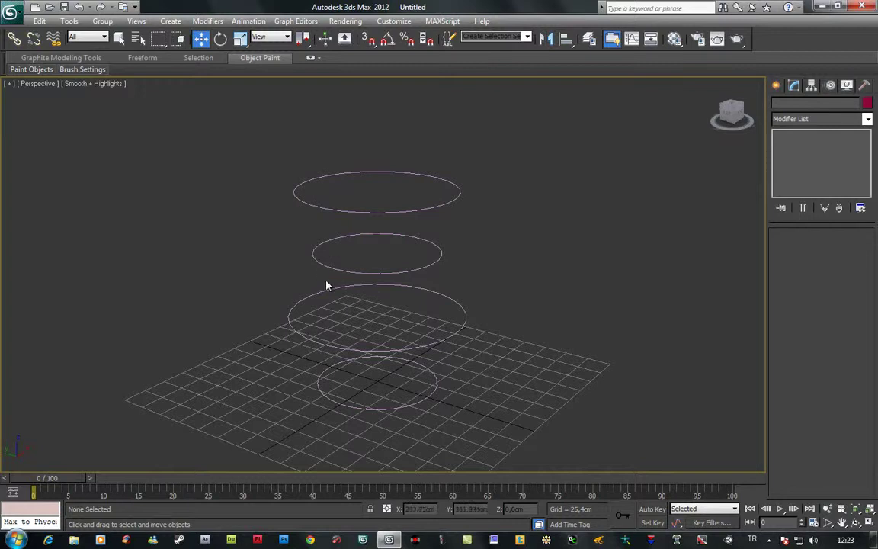
left_click_drag(480, 433, 325, 196)
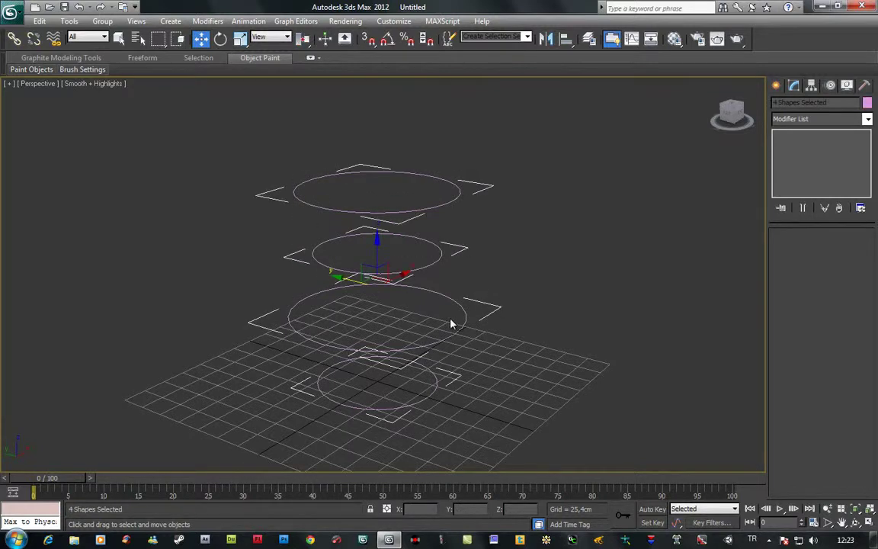
Step: Non-uniformly scale the four circles to 79% in XY, then Shift-scale to clone slightly larger copies
key("e")
key("r")
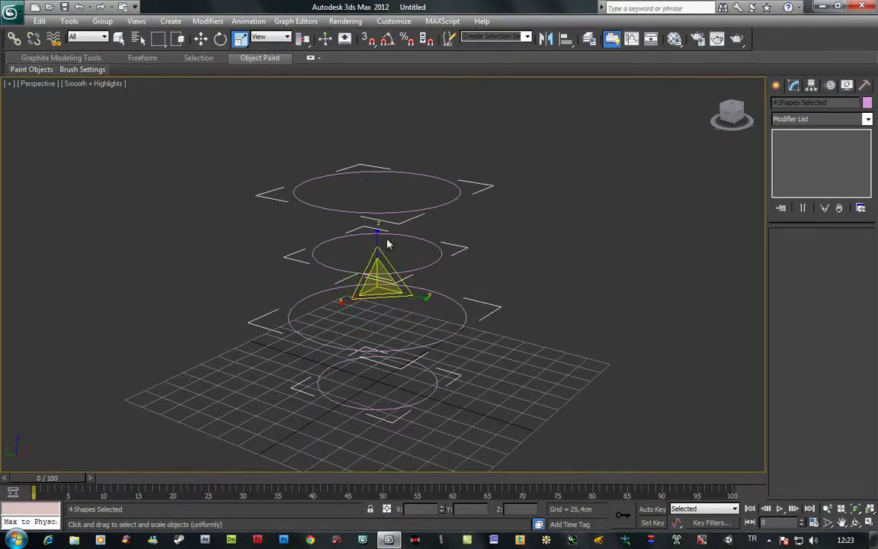
key("r")
left_click_drag(369, 299, 370, 328)
left_click_drag(383, 292, 395, 286, "shift")
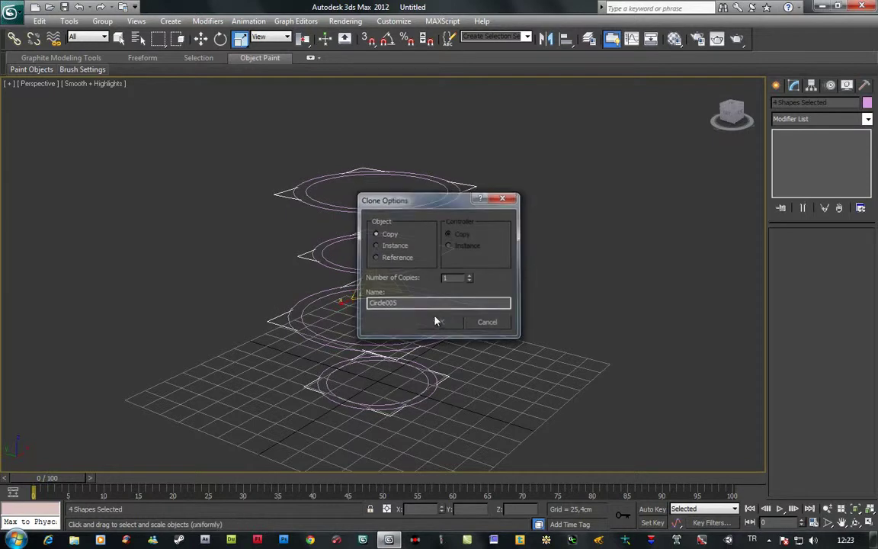
left_click(435, 321)
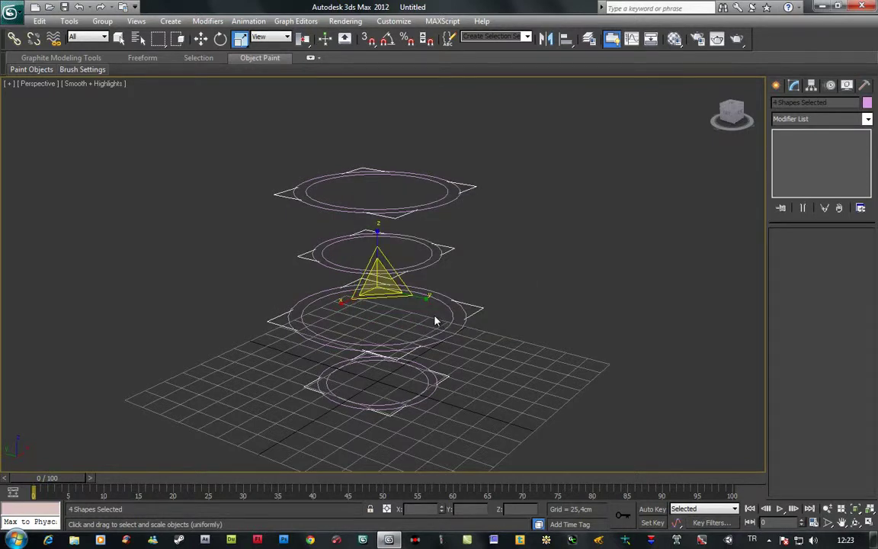
Step: Clear the selection and select the bottom circle, Circle001
left_click(88, 37)
left_click(119, 38)
left_click(141, 183)
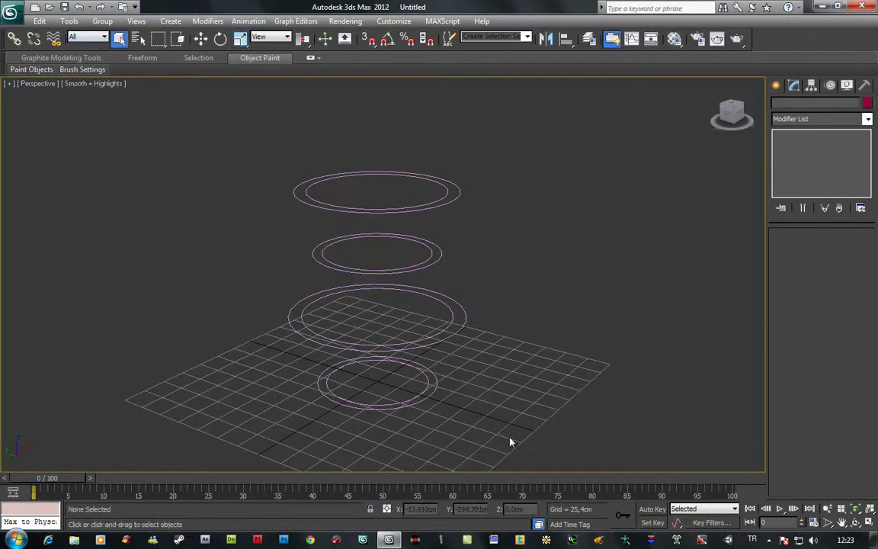
left_click(432, 392)
scroll(435, 402, "up", 2)
scroll(412, 373, "up", 2)
middle_click_drag(411, 374, 416, 425)
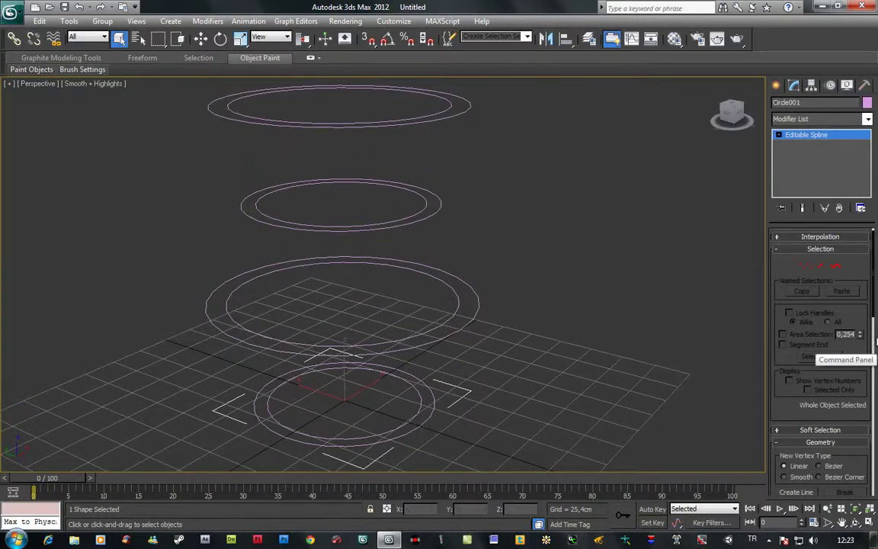
left_click_drag(852, 269, 875, 133)
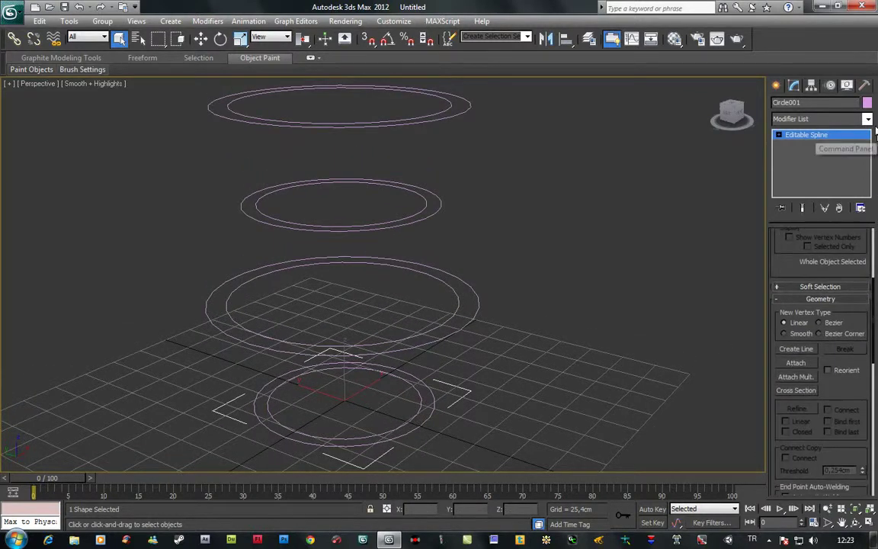
Step: Attach the other three stacked circles to Circle001's editable spline
left_click(796, 363)
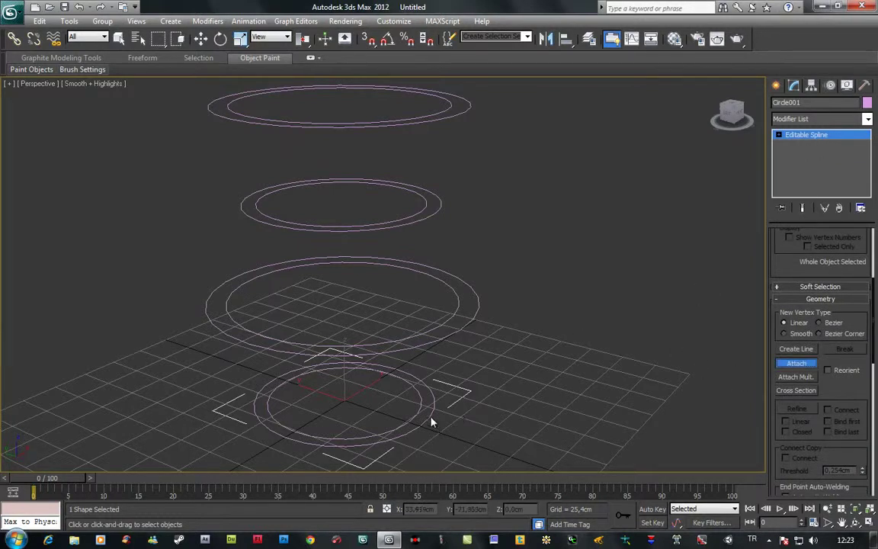
left_click(476, 312)
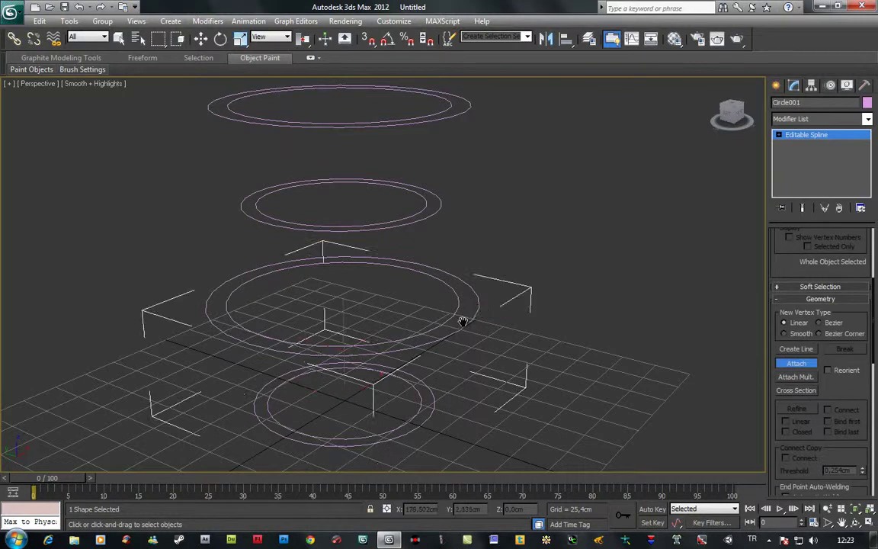
middle_click_drag(462, 319, 478, 334)
left_click(439, 245)
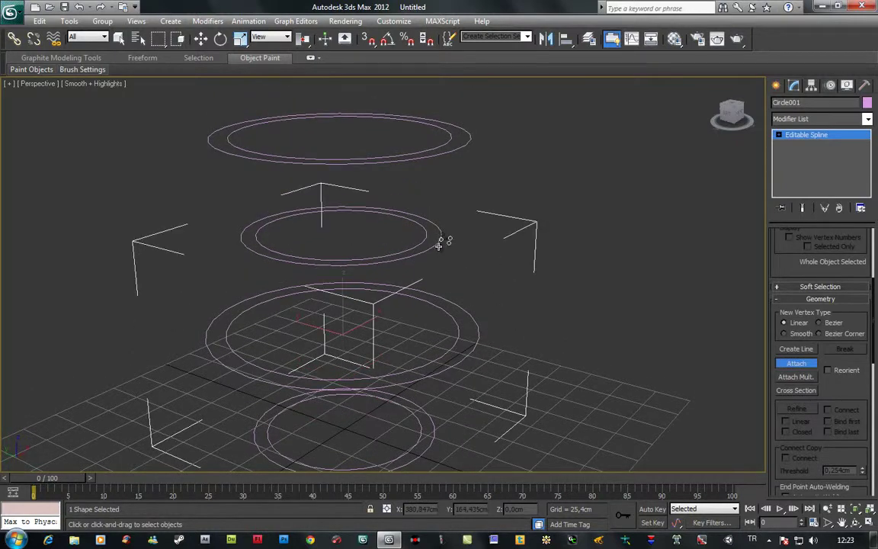
left_click(459, 157)
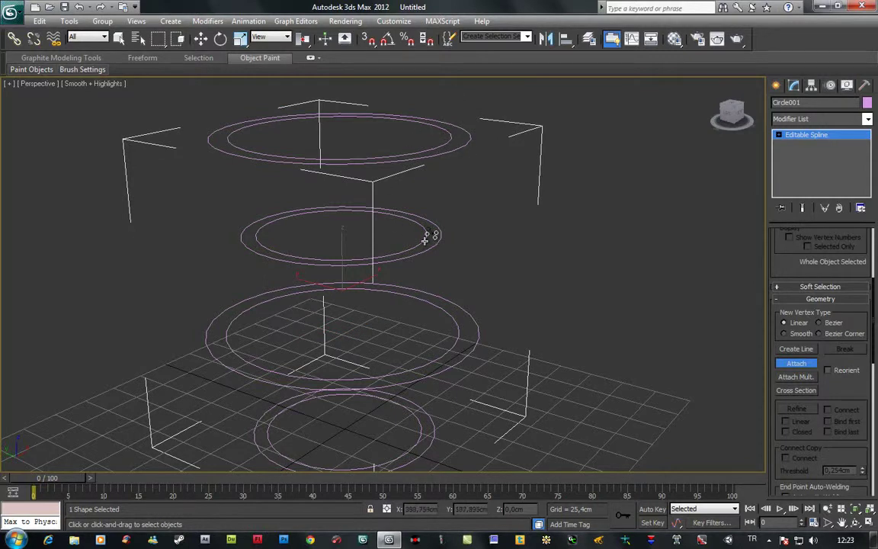
middle_click_drag(464, 327, 461, 366, "alt")
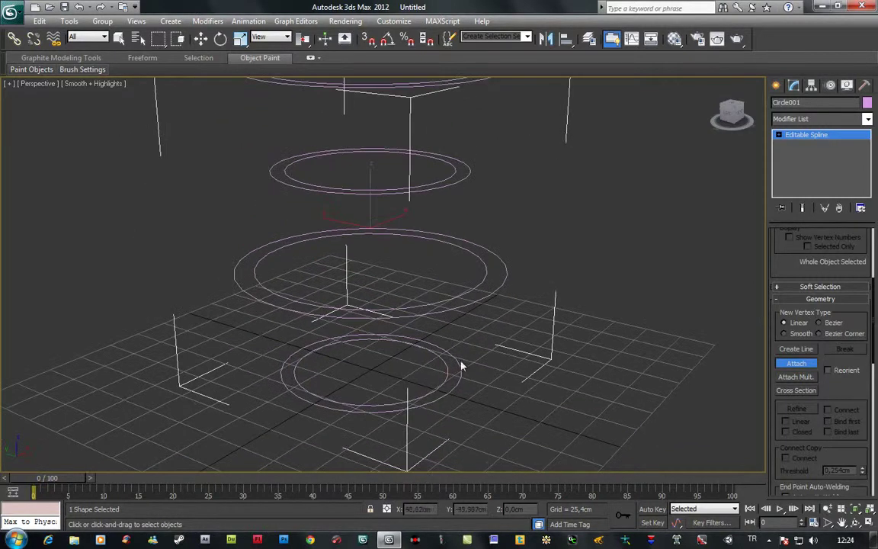
middle_click_drag(445, 250, 488, 229, "alt")
left_click(795, 363)
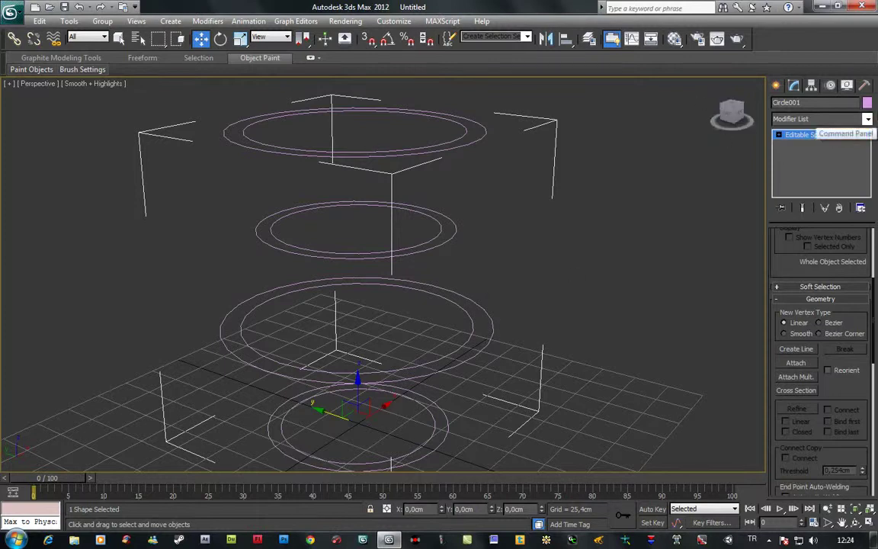
Step: Apply a CrossSection modifier to Circle001, try Linear, then set it back to Smooth
left_click(868, 119)
type("cap")
key("Down")
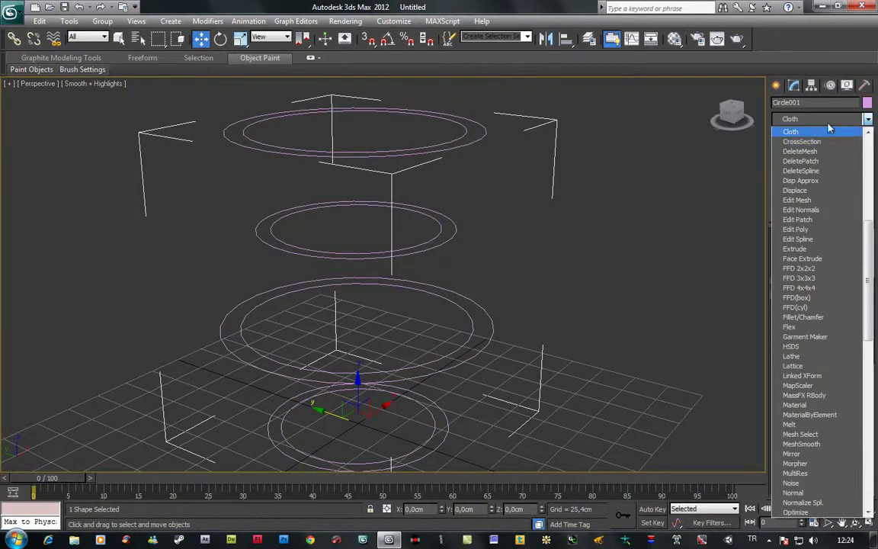
left_click(824, 142)
mouse_move(727, 212)
middle_mouse_down("alt")
mouse_move(629, 288)
mouse_move(694, 283)
mouse_move(694, 296)
mouse_move(692, 282)
mouse_move(696, 292)
mouse_move(559, 298)
mouse_move(621, 284)
mouse_move(684, 286)
mouse_move(715, 315)
mouse_move(645, 312)
mouse_move(628, 276)
middle_mouse_up("alt")
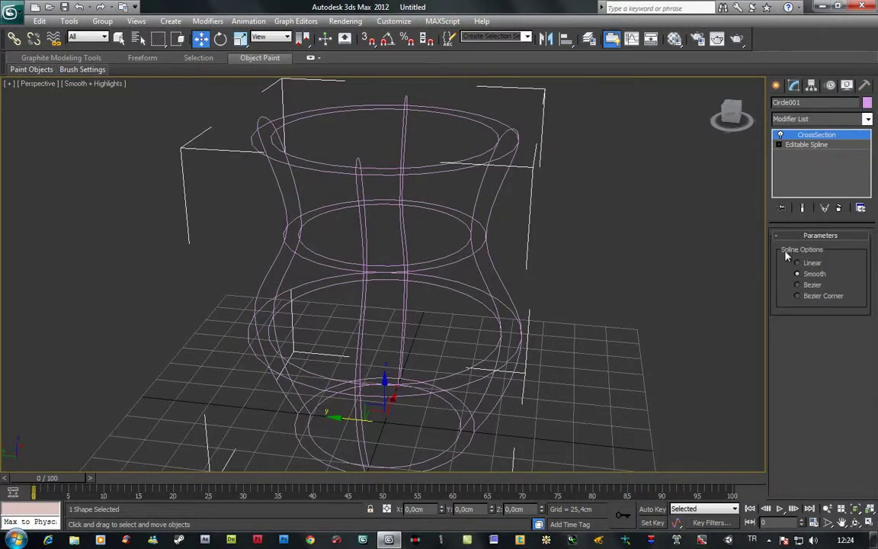
left_click(813, 263)
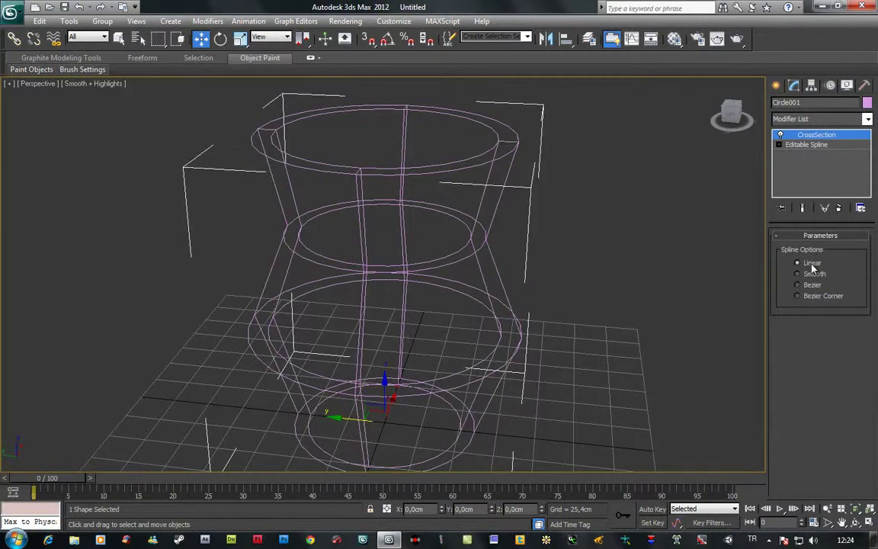
middle_click_drag(543, 311, 559, 290, "alt")
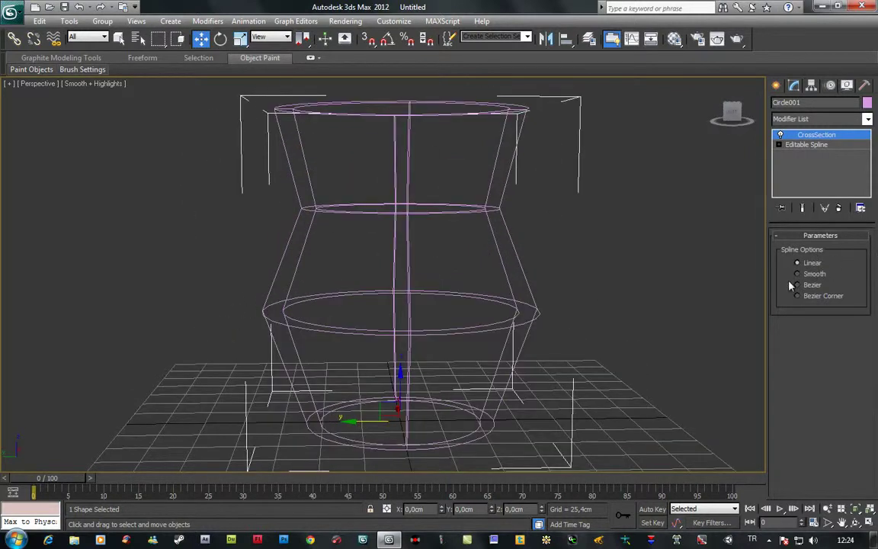
left_click(811, 275)
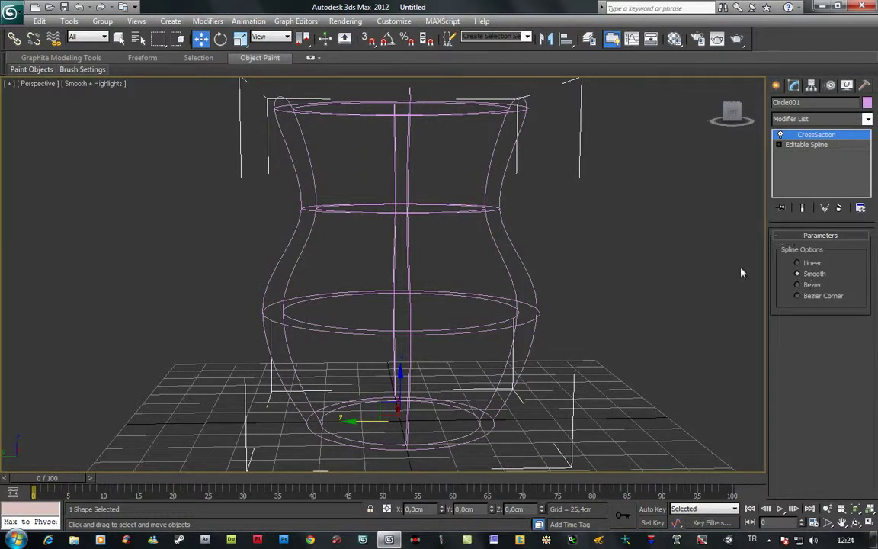
Step: Add a Surface modifier to skin the vase wireframe
left_click(868, 122)
scroll(869, 124, "down", 2)
scroll(869, 124, "down", 2)
scroll(869, 124, "down", 1)
key("s")
key("s")
key("s")
key("s")
key("s")
key("s")
key("s")
key("s")
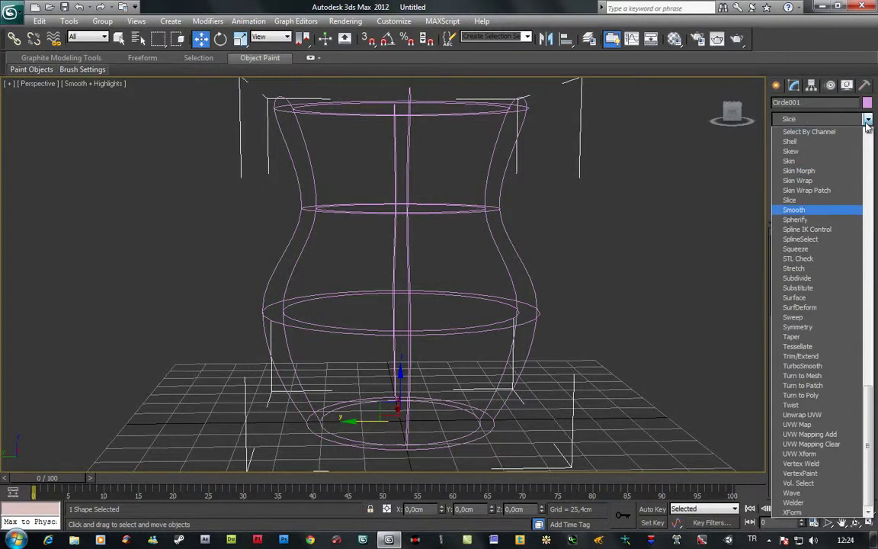
left_click(794, 298)
mouse_move(495, 169)
middle_mouse_down("alt")
mouse_move(617, 198)
mouse_move(529, 204)
mouse_move(502, 183)
middle_mouse_up("alt")
Step: Turn on Flip Normals in the Surface parameters so the vase faces outward
key("q")
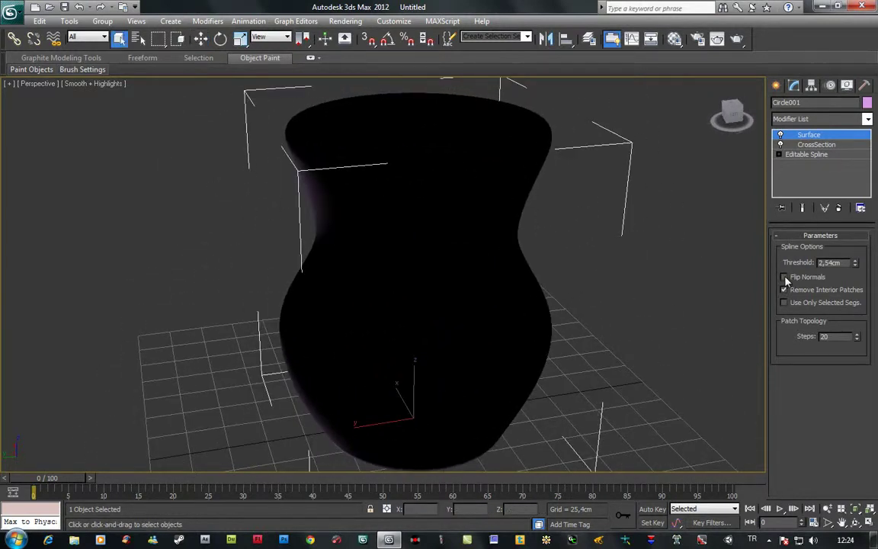
left_click(785, 278)
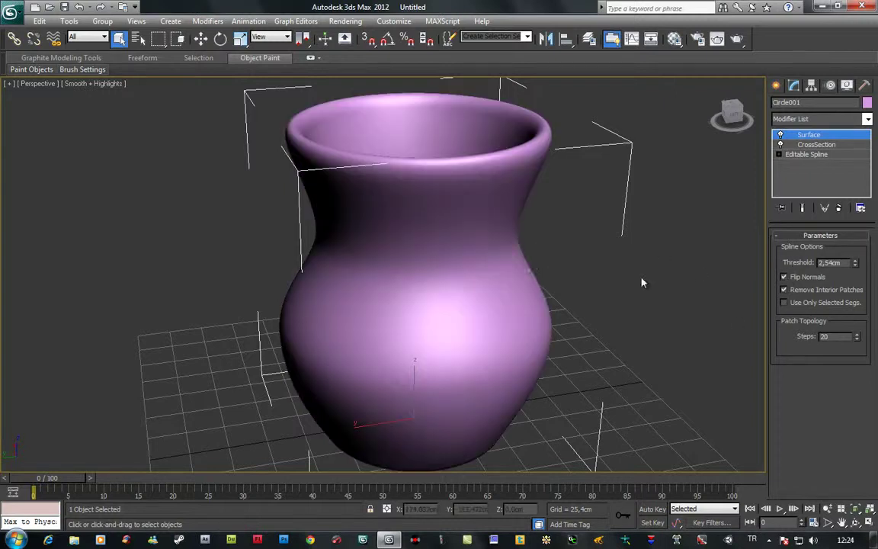
middle_click_drag(576, 249, 507, 244, "alt")
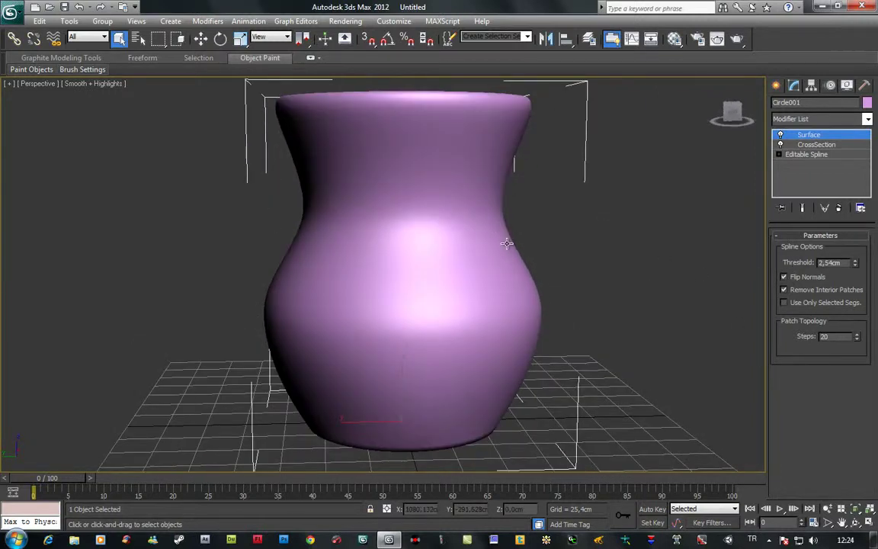
mouse_move(507, 243)
middle_mouse_down("alt")
mouse_move(525, 337)
mouse_move(519, 327)
mouse_move(427, 335)
middle_mouse_up("alt")
scroll(381, 356, "up", 4)
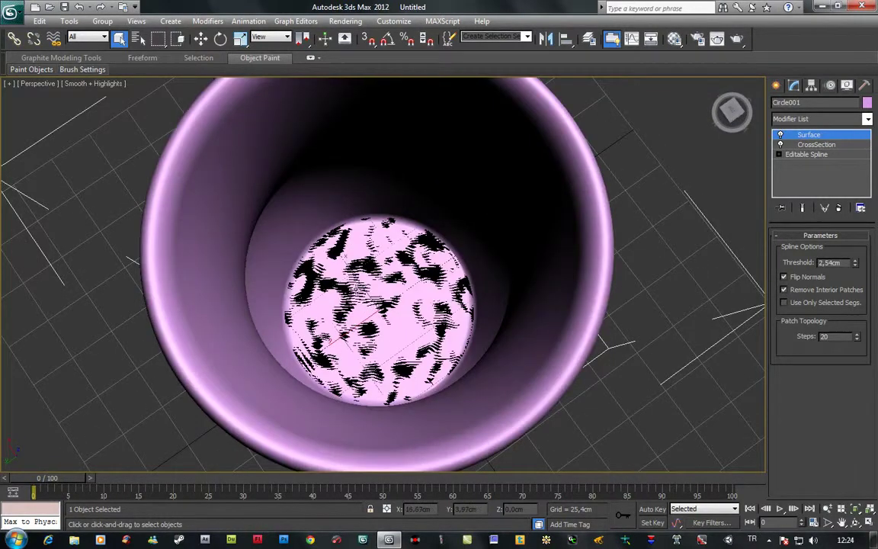
mouse_move(356, 289)
middle_mouse_down("alt")
mouse_move(389, 175)
mouse_move(421, 273)
mouse_move(427, 246)
middle_mouse_up("alt")
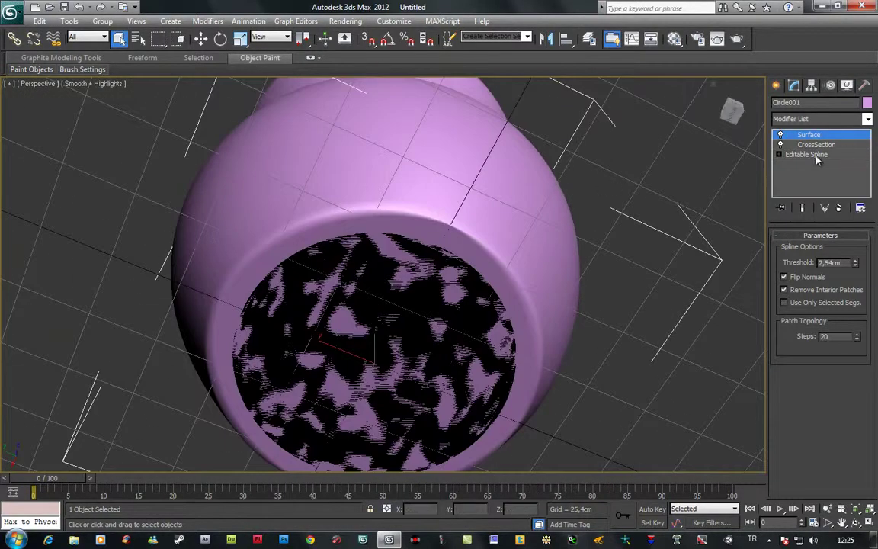
Step: Return to the Editable Spline level with Show End Result on, in Spline sub-object mode
left_click(810, 155)
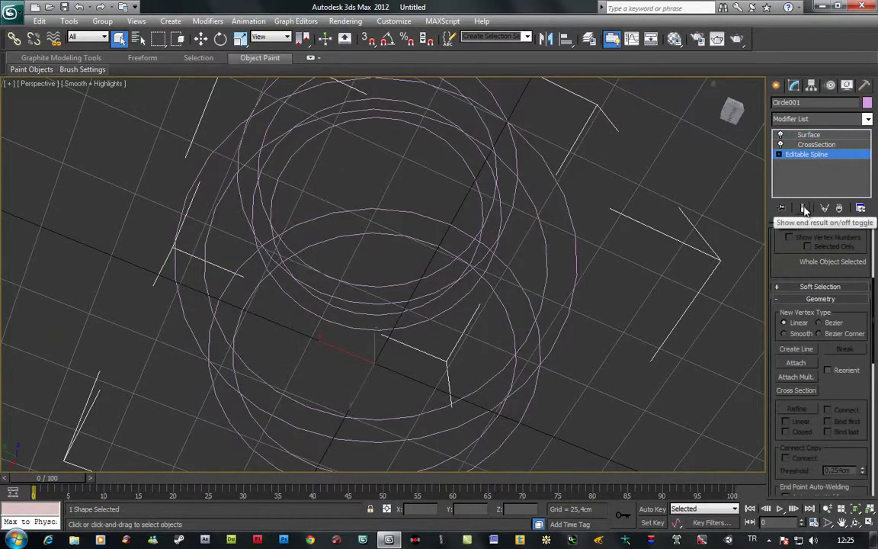
left_click(804, 208)
left_click_drag(857, 247, 856, 299)
left_click(835, 277)
middle_click_drag(462, 256, 486, 258, "alt")
Step: Raise the bottom circle spline slightly
left_click(449, 272)
key("w")
left_click(354, 358)
left_click_drag(398, 349, 400, 335)
mouse_move(401, 335)
middle_mouse_down("alt")
mouse_move(429, 331)
mouse_move(477, 410)
mouse_move(470, 274)
mouse_move(415, 273)
mouse_move(386, 292)
middle_mouse_up("alt")
Step: Scale two neck splines inward to narrow the vase neck
left_click(412, 258)
key("e")
key("r")
left_click_drag(390, 284, 398, 290)
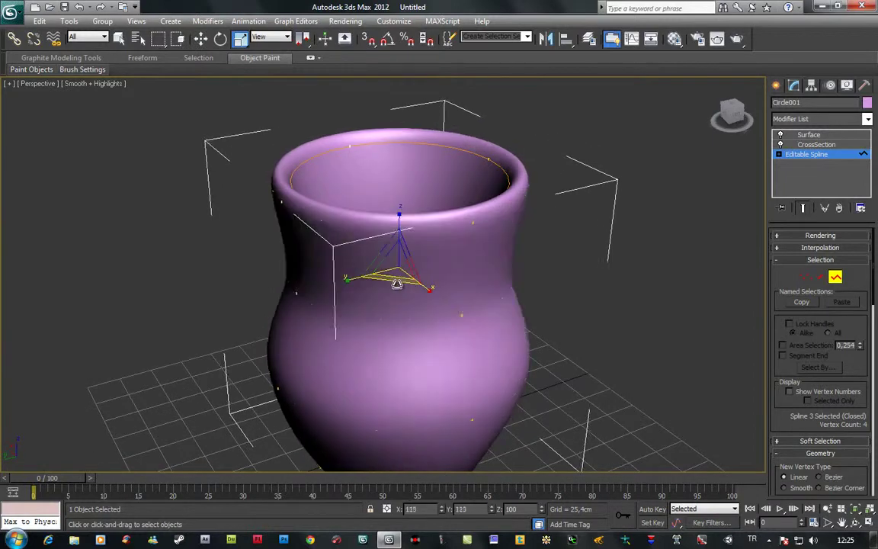
key("ctrl+z")
left_click_drag(502, 272, 395, 231)
mouse_move(395, 231)
middle_mouse_down("alt")
mouse_move(429, 307)
mouse_move(490, 303)
middle_mouse_up("alt")
left_click(429, 307)
left_click(459, 249)
left_click(345, 243, "ctrl")
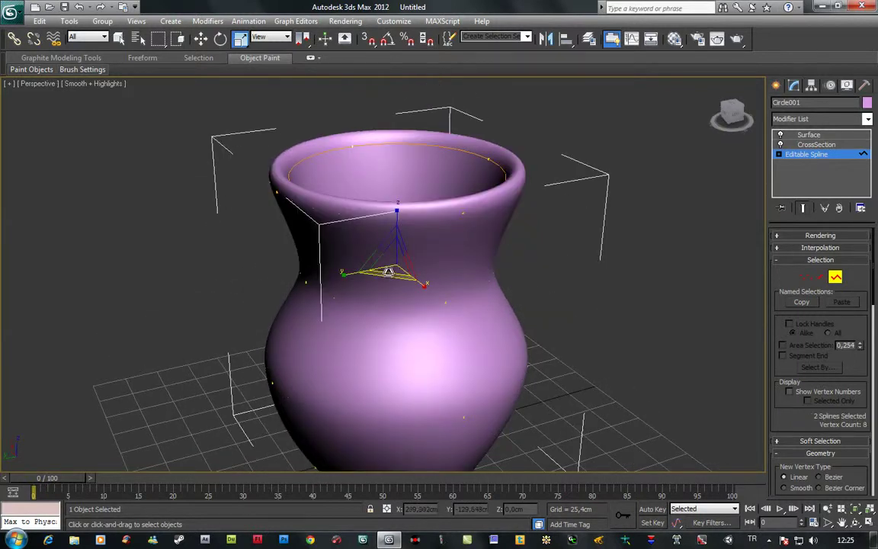
left_click_drag(390, 258, 389, 264)
Step: Narrow the rim splines and lower them to form a flared rim
mouse_move(231, 112)
left_mouse_down()
mouse_move(355, 141)
mouse_move(547, 221)
left_mouse_up()
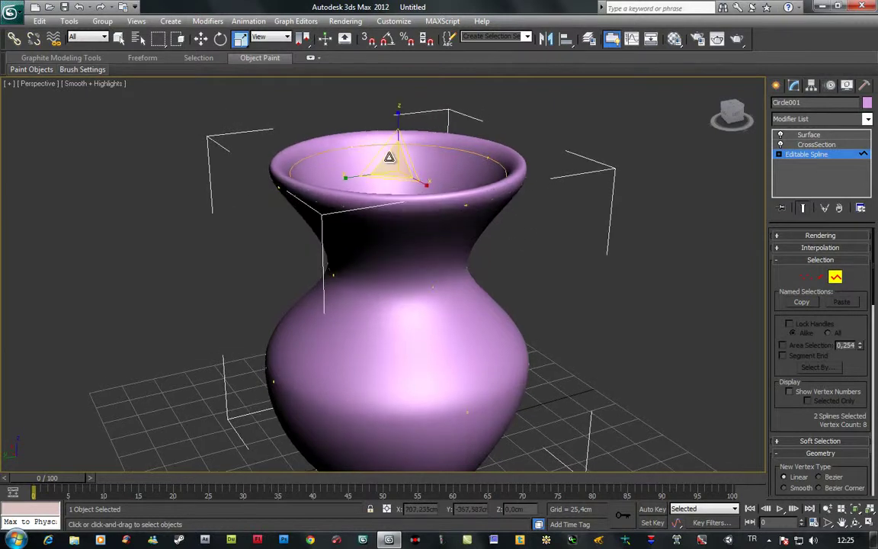
left_click_drag(391, 180, 390, 176)
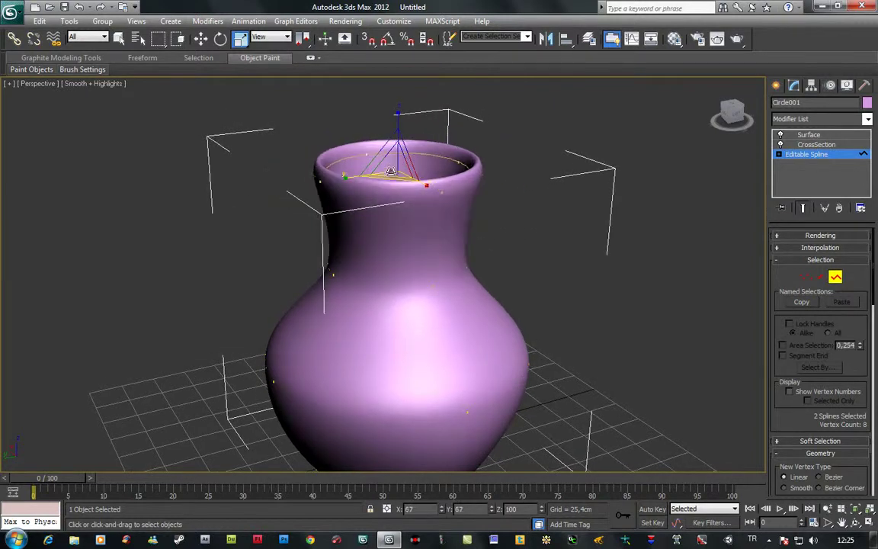
key("w")
left_click_drag(354, 122, 394, 167)
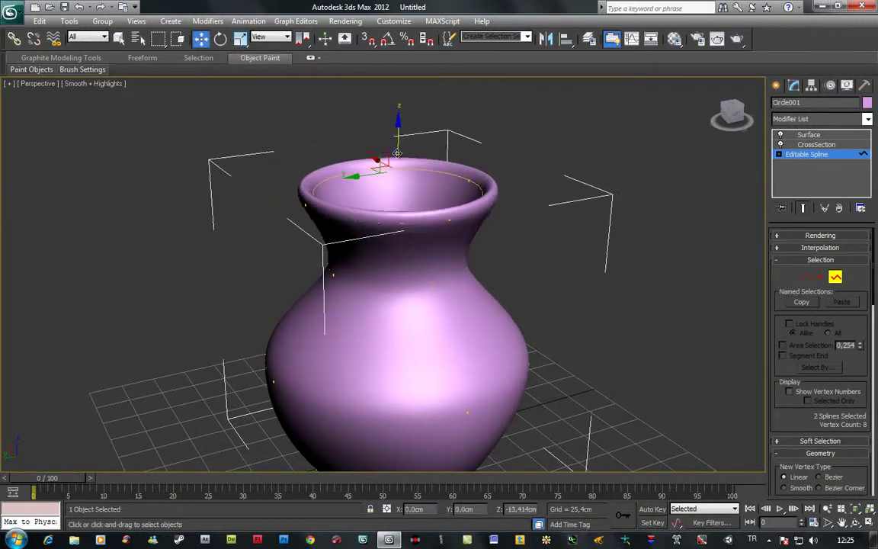
Step: Raise the middle splines to lift and broaden the vase's shoulder
left_click(330, 275)
middle_click_drag(329, 275, 498, 276, "alt")
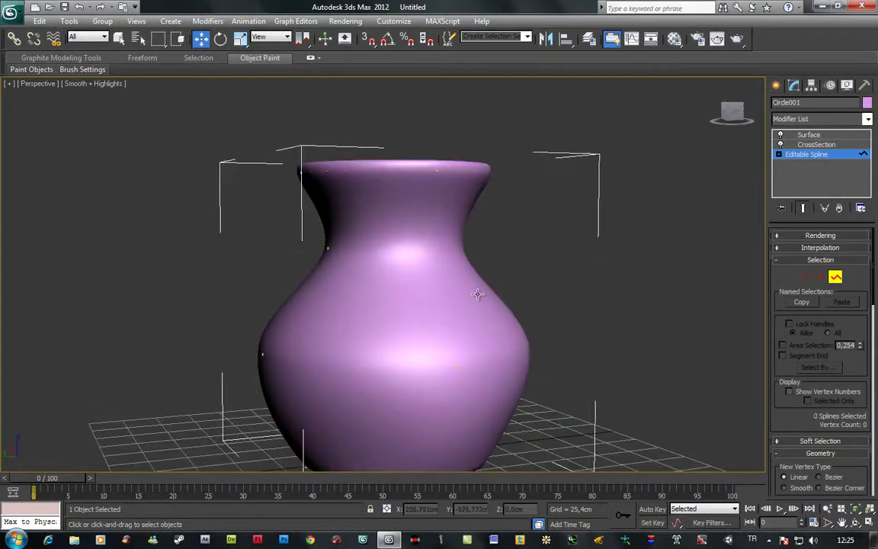
left_click(368, 244)
left_click_drag(214, 265, 341, 326)
left_click_drag(403, 247, 427, 212)
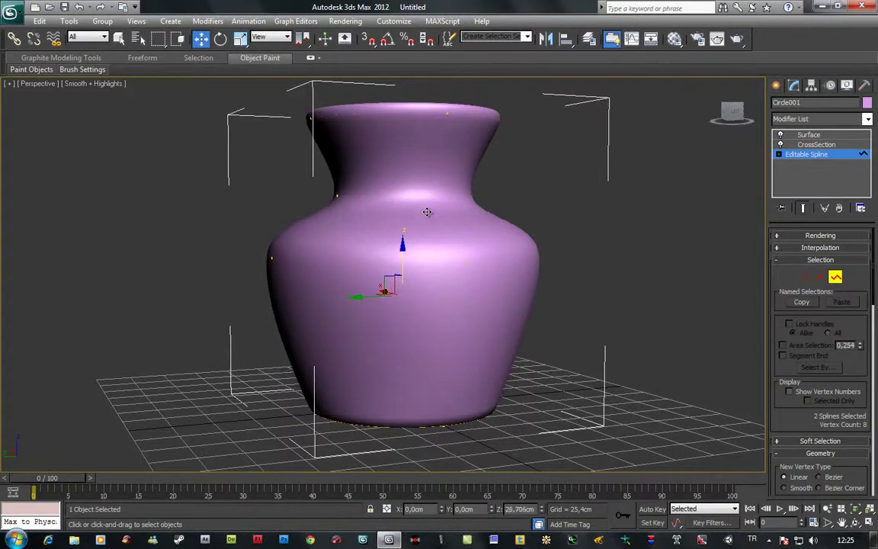
Step: Leave Spline sub-object mode and deselect the finished vase
left_click(641, 271)
mouse_move(641, 271)
middle_mouse_down("alt")
mouse_move(554, 373)
mouse_move(522, 429)
mouse_move(538, 361)
middle_mouse_up("alt")
left_click(836, 277)
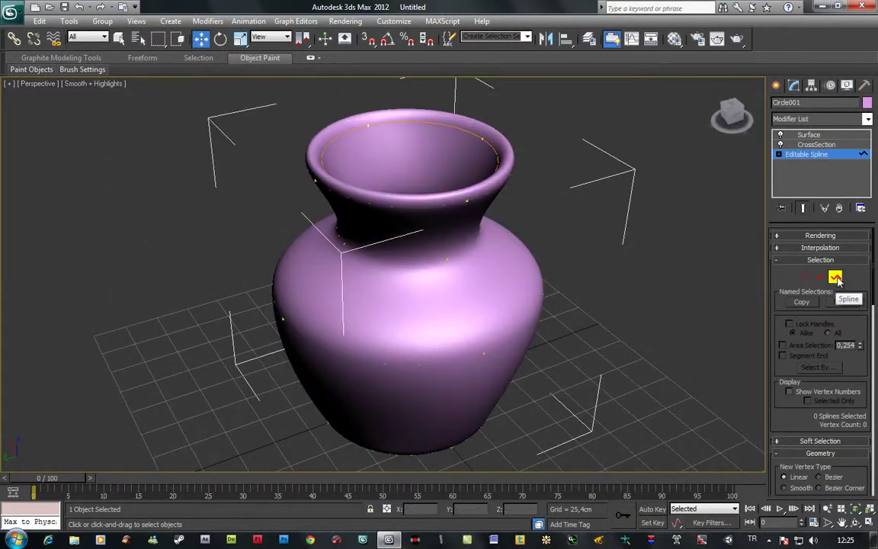
left_click(630, 333)
mouse_move(629, 334)
middle_mouse_down("alt")
mouse_move(621, 373)
mouse_move(572, 356)
middle_mouse_up("alt")
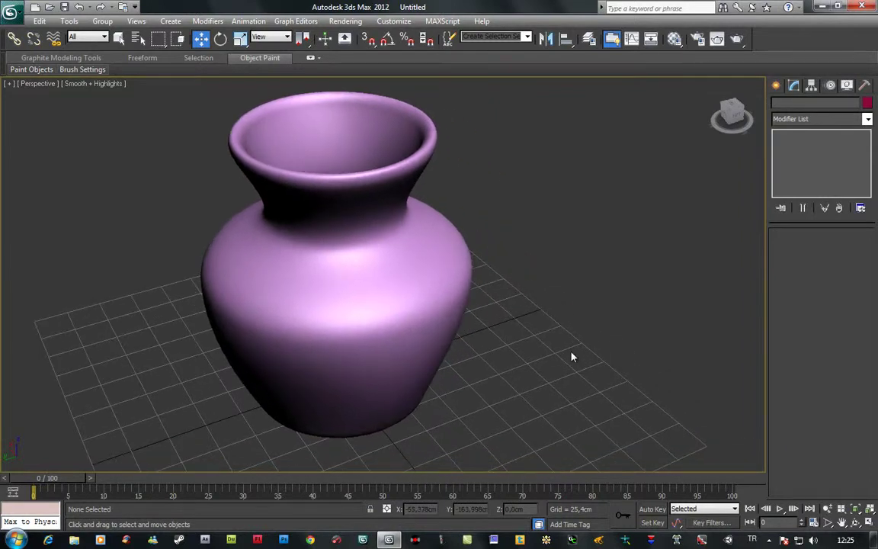